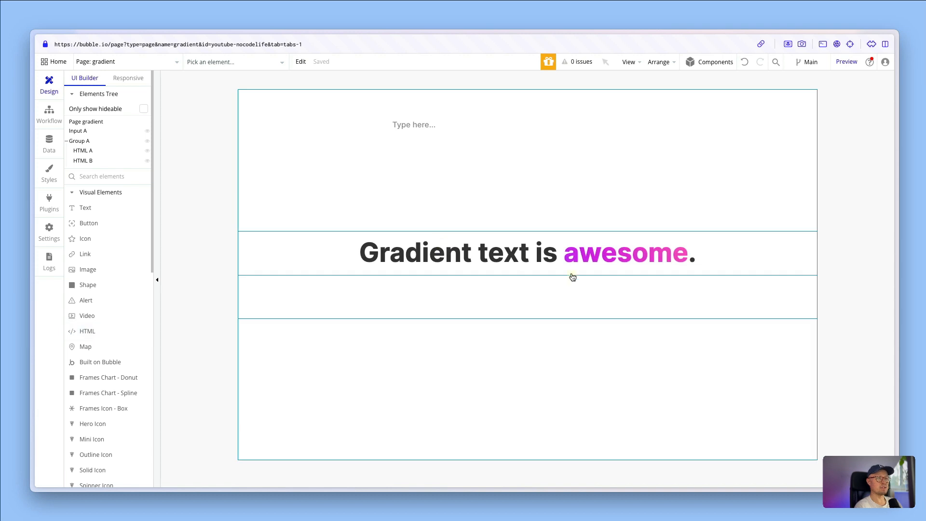
Open the HTML element holding the gradient heading and examine the CSS rules between its style tags
double_click(489, 267)
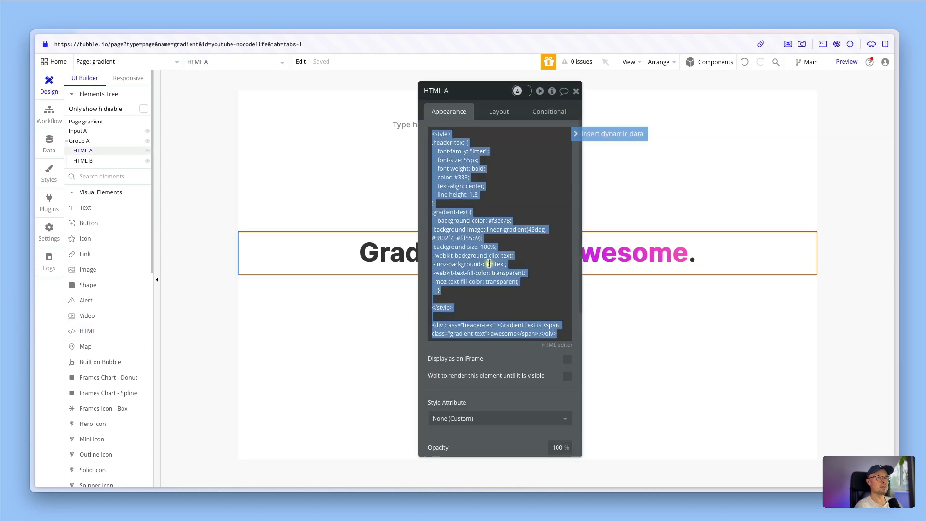
click(469, 124)
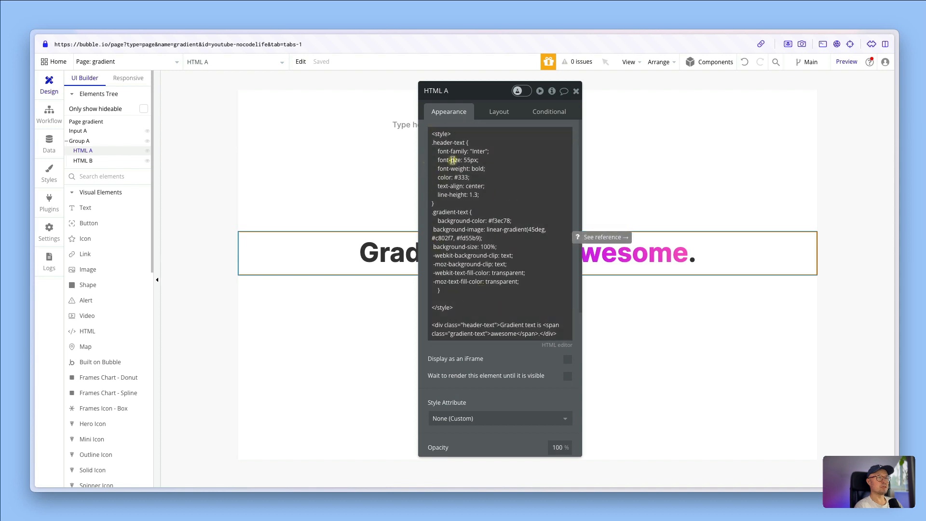
click(440, 134)
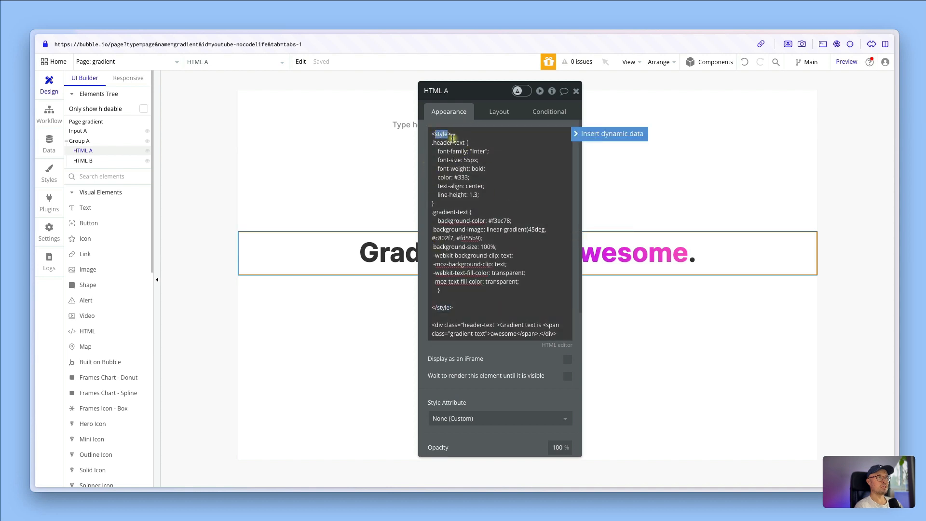
double_click(441, 309)
drag(463, 291, 418, 148)
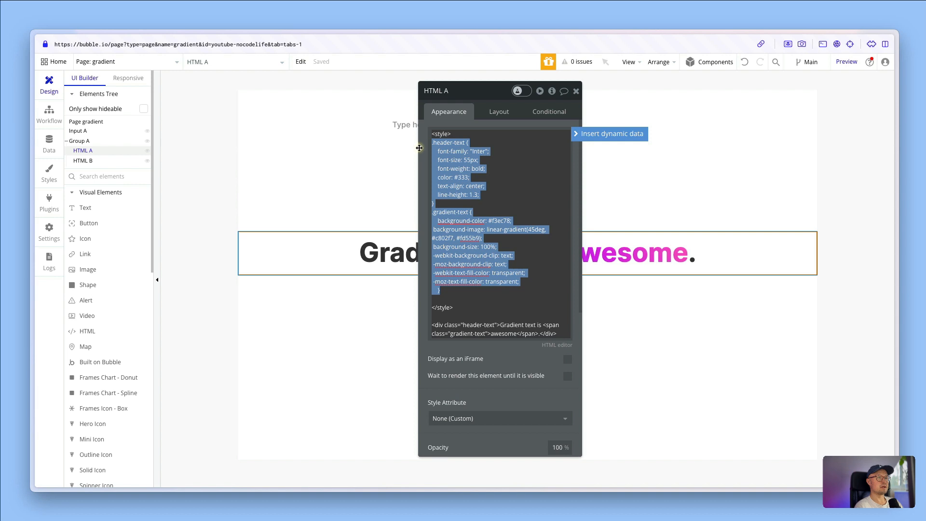
Examine the header-text div in HTML A, including its plain text and the span around "awesome"
click(468, 325)
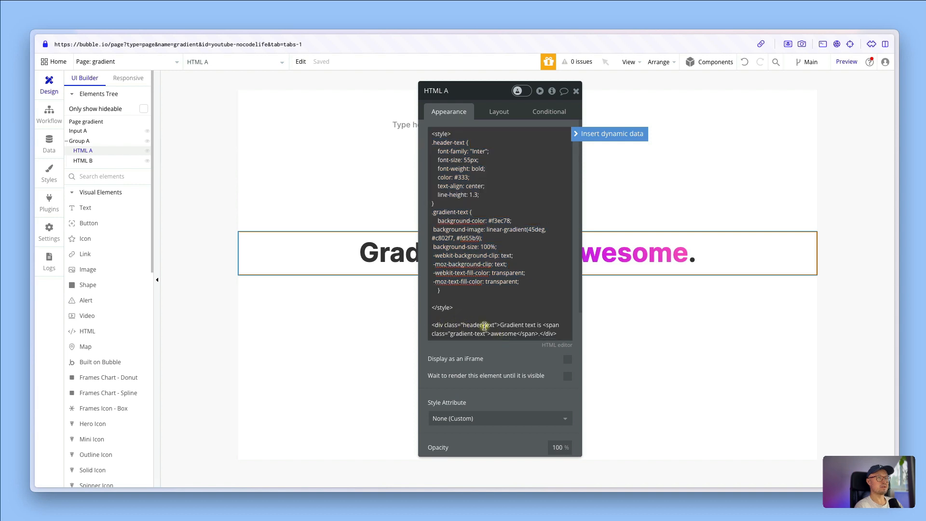
drag(500, 325, 544, 325)
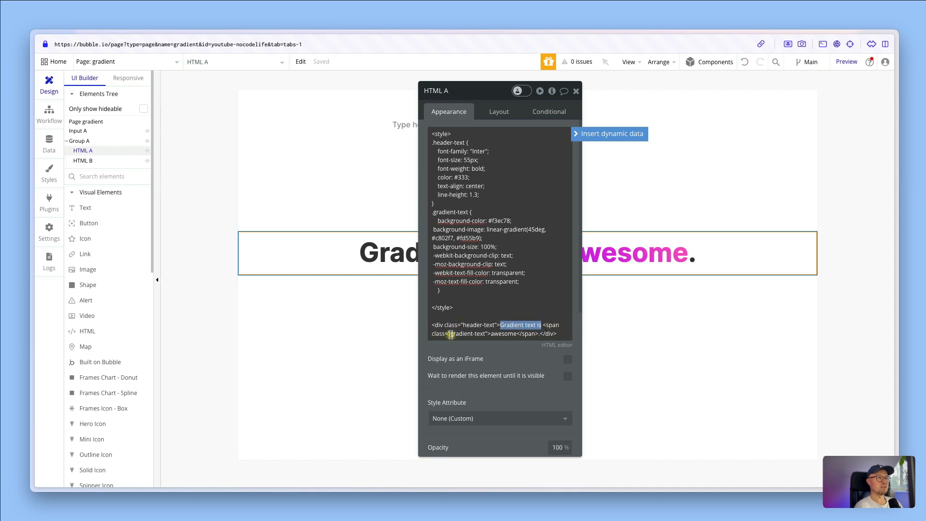
double_click(494, 334)
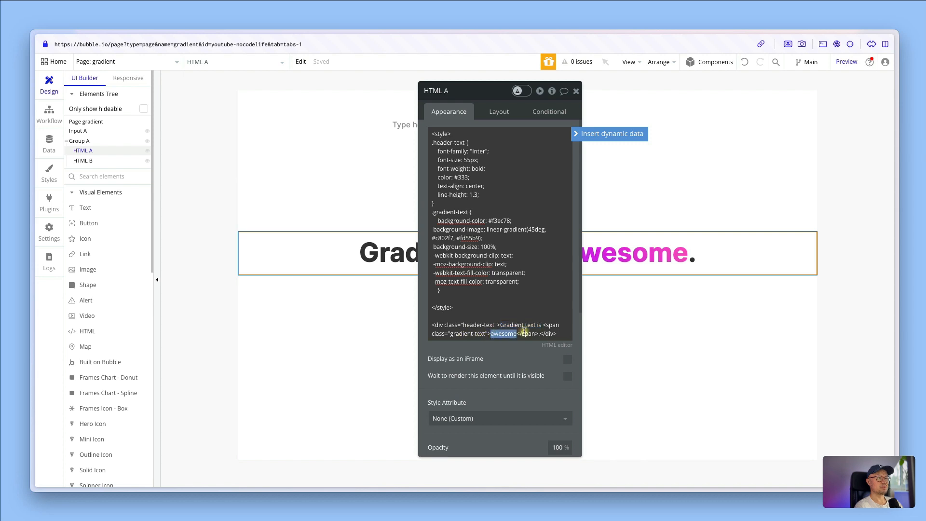
click(525, 333)
double_click(529, 333)
click(520, 342)
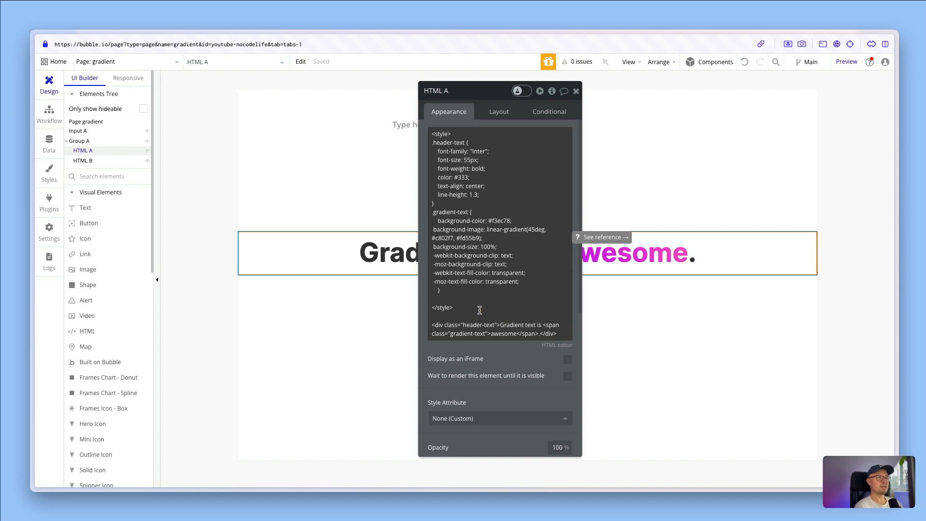
Review how the header-text class is defined in HTML A's style block and applied to the div
click(438, 329)
key(super+a)
key(Right)
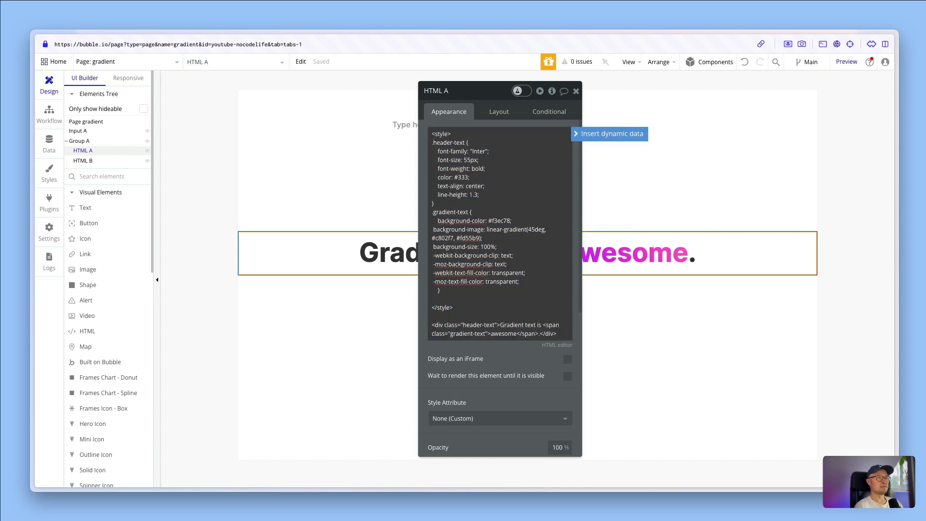
click(431, 325)
click(459, 326)
click(428, 145)
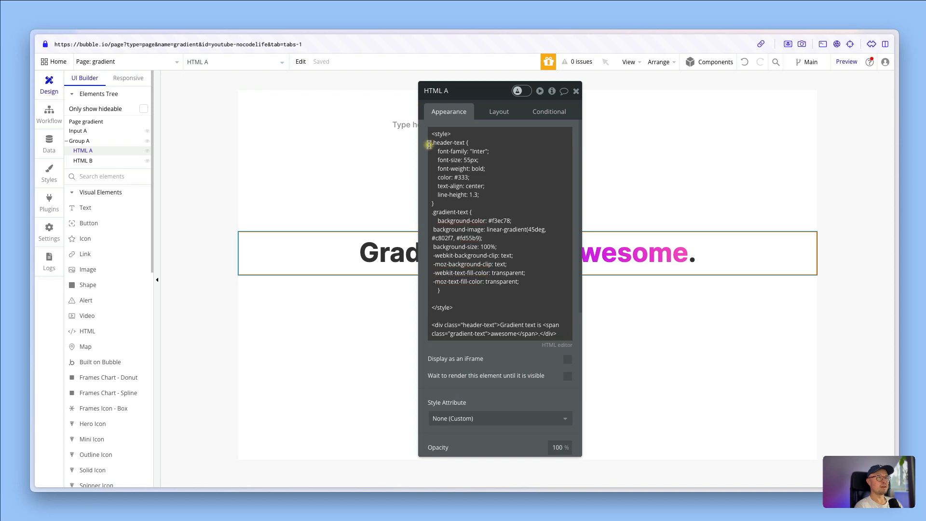
click(435, 146)
key(ctrl+a)
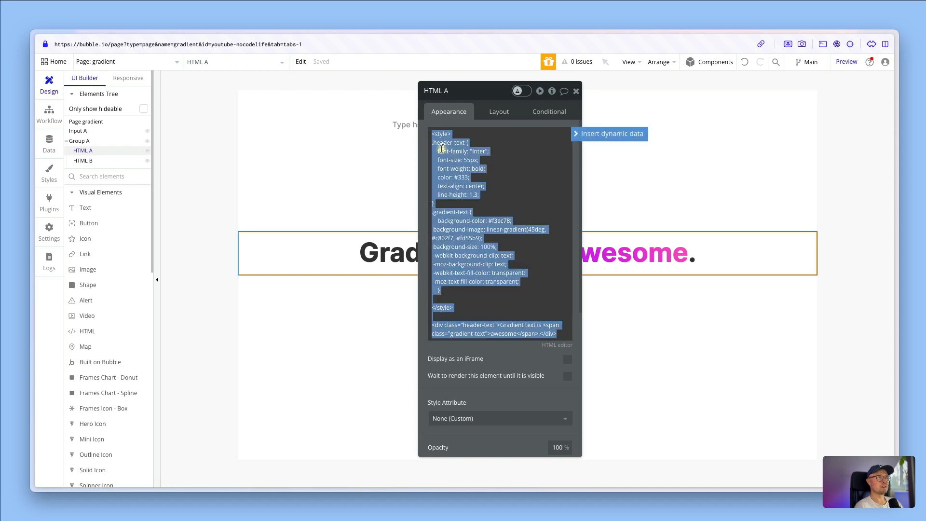
click(443, 151)
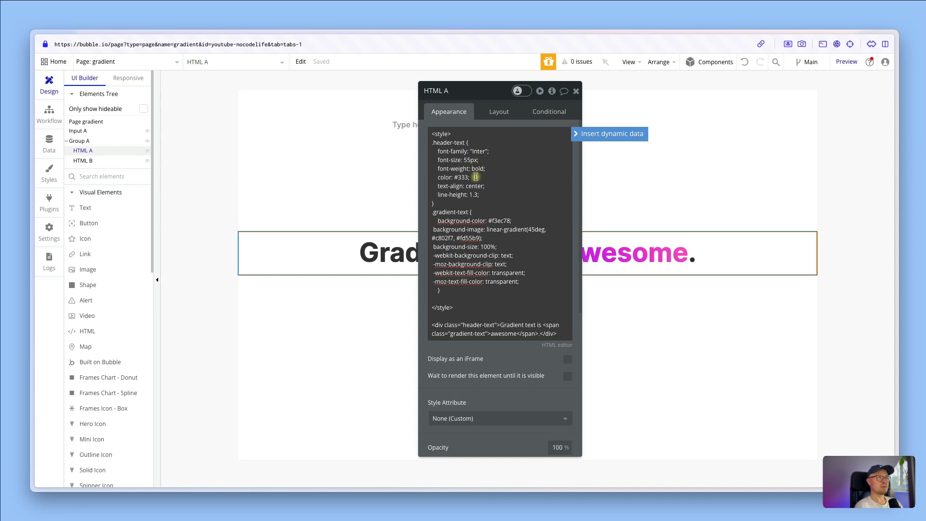
Trace the gradient-text span around "awesome" back to the .gradient-text rule in HTML A's code
double_click(497, 334)
click(546, 326)
key(Up)
click(433, 333)
click(526, 333)
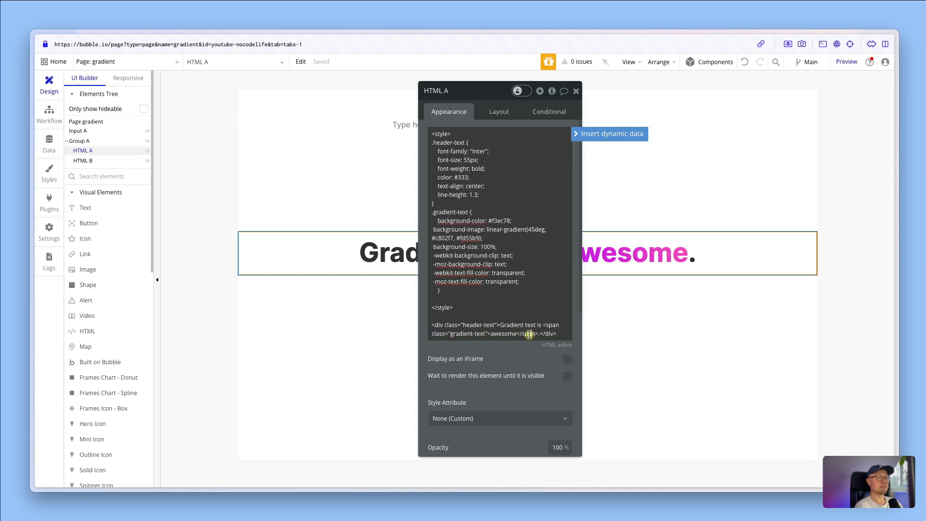
double_click(503, 334)
click(434, 213)
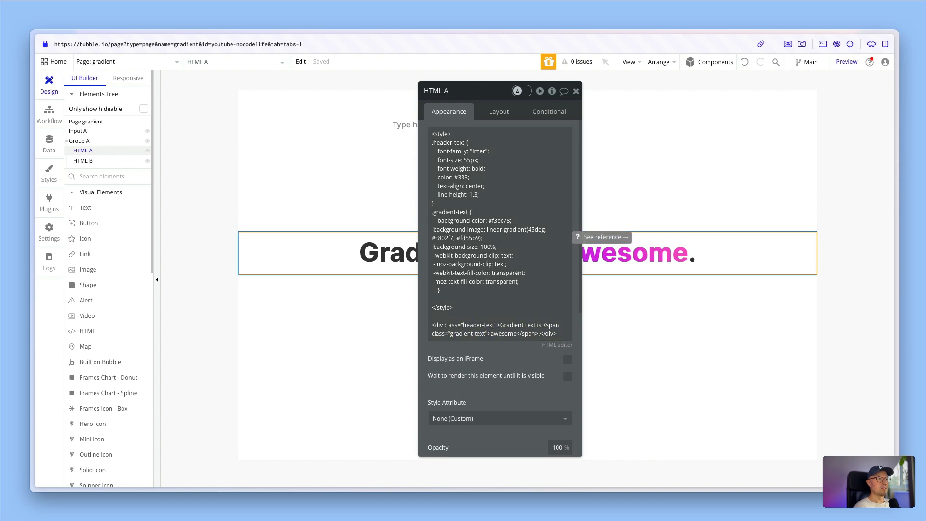
Examine HTML B's dynamic header expression and the Input A element that supplies its text
click(77, 162)
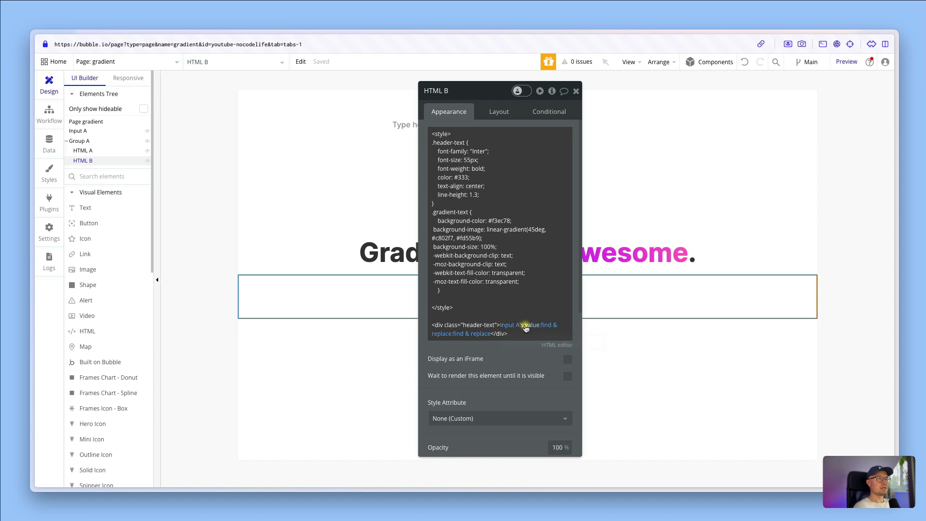
click(399, 129)
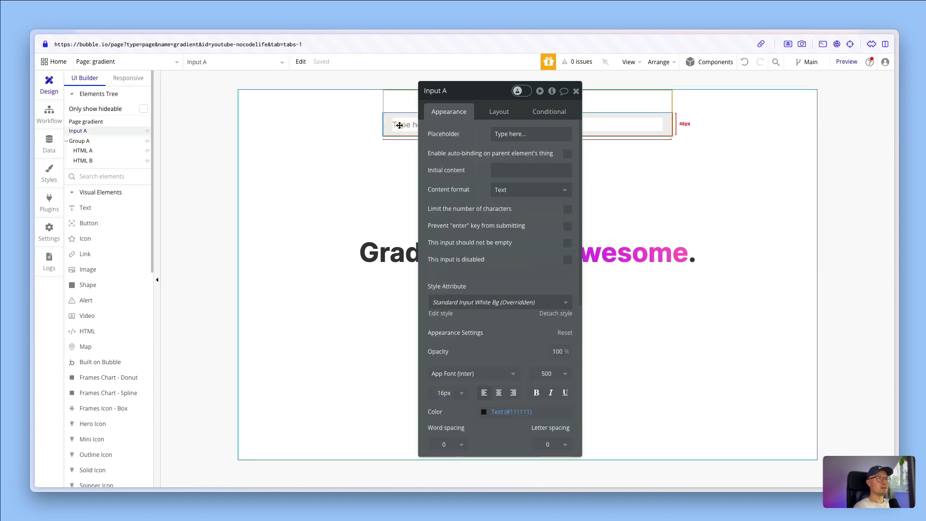
click(84, 161)
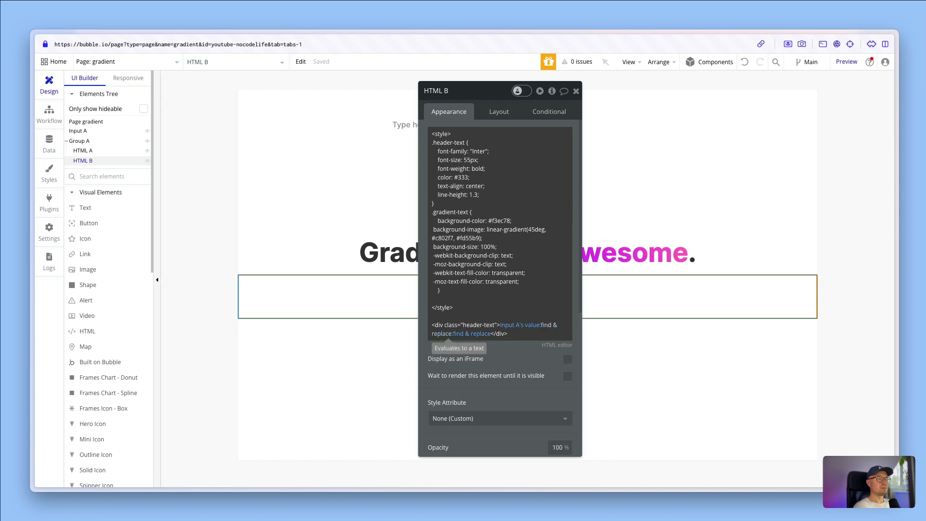
Inspect the first find & replace on Input A's value, including its search text and replacement span tag
click(546, 325)
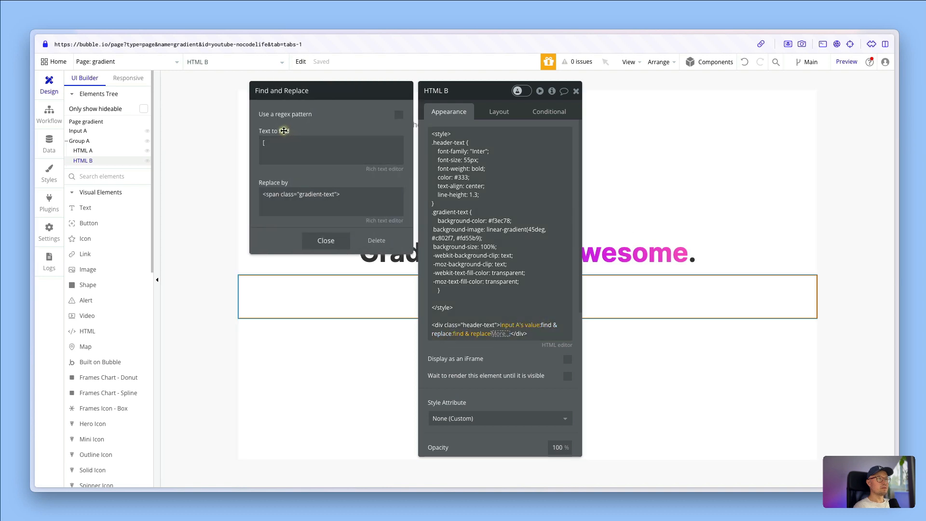
click(268, 143)
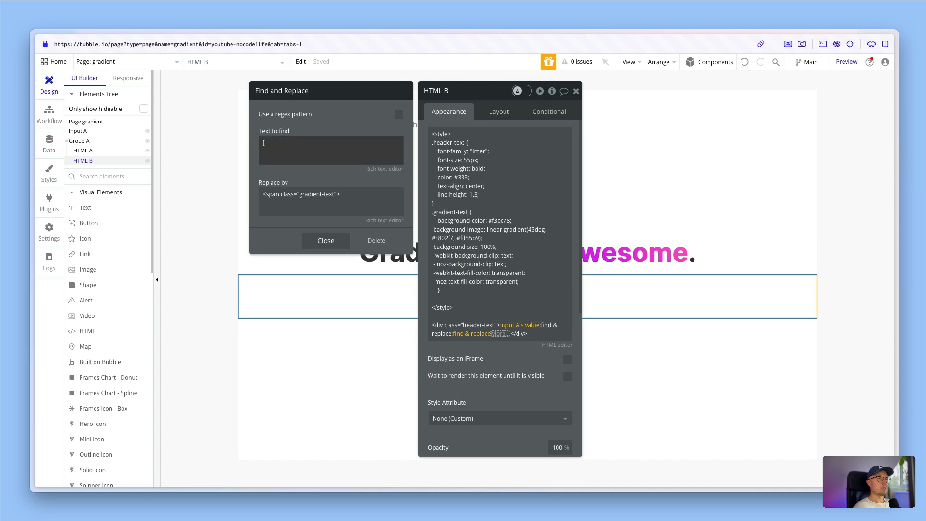
click(261, 196)
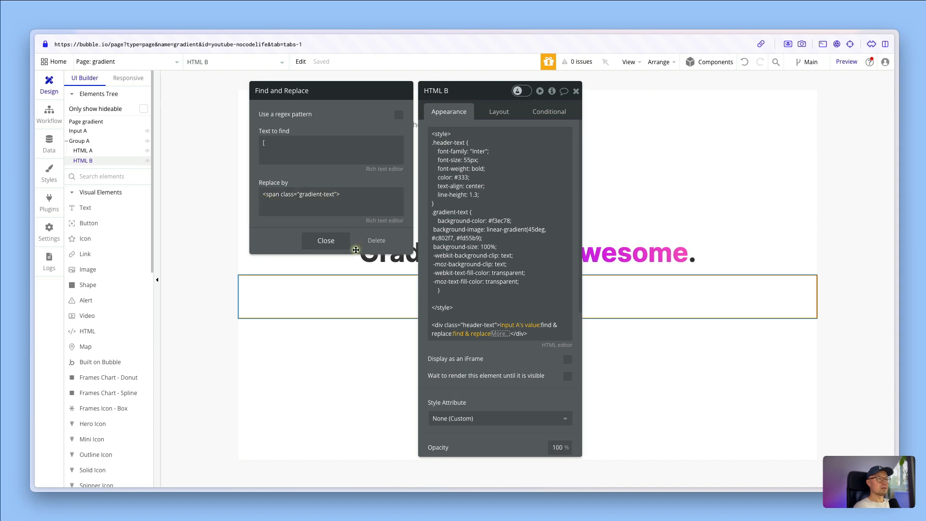
Inspect the second find & replace in HTML B and compare its replacement with the closing span tag in HTML A
click(469, 335)
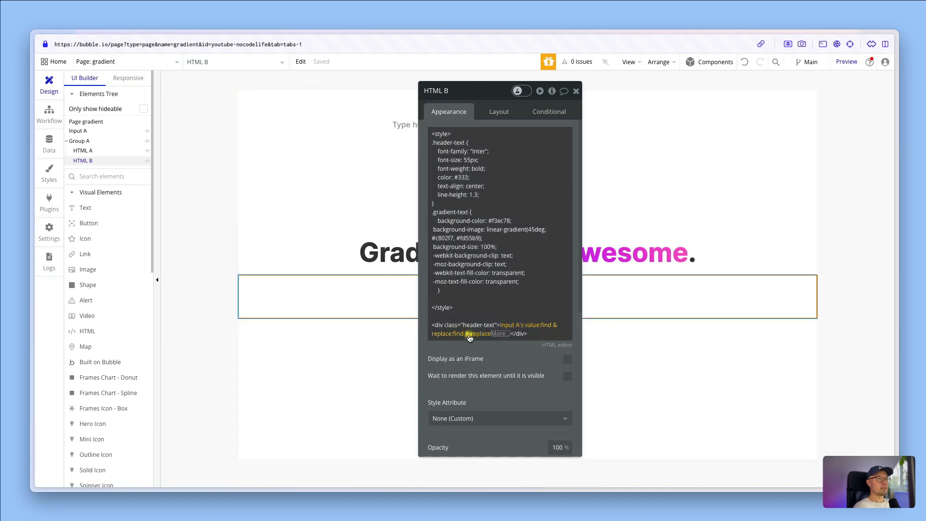
click(469, 335)
click(267, 141)
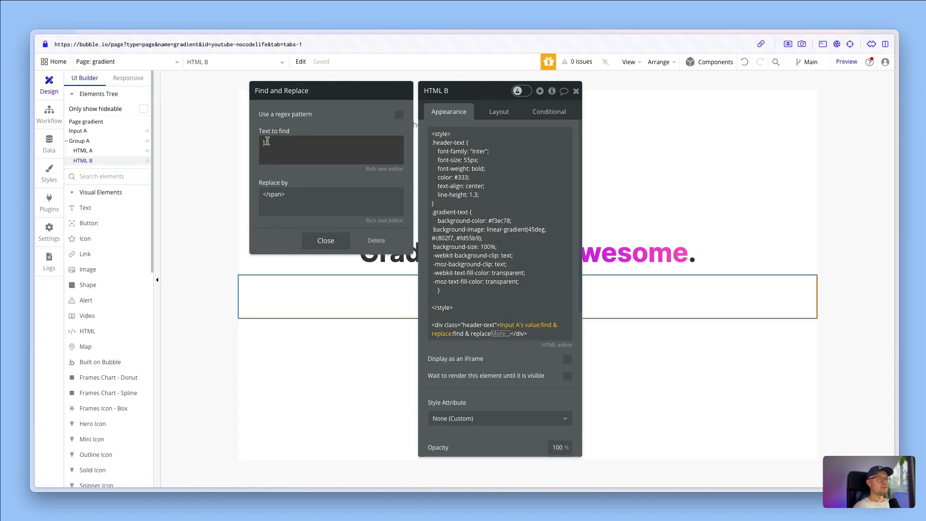
click(261, 146)
drag(268, 143, 275, 151)
click(260, 194)
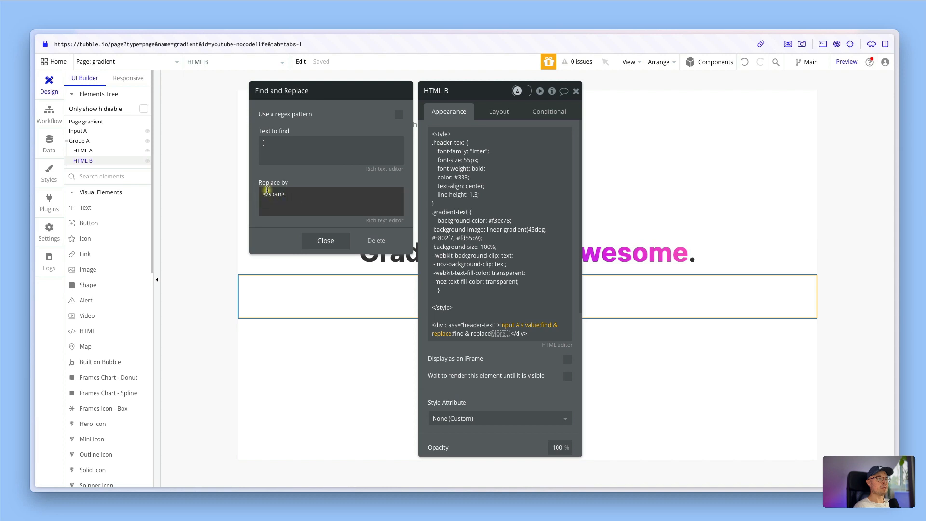
click(332, 243)
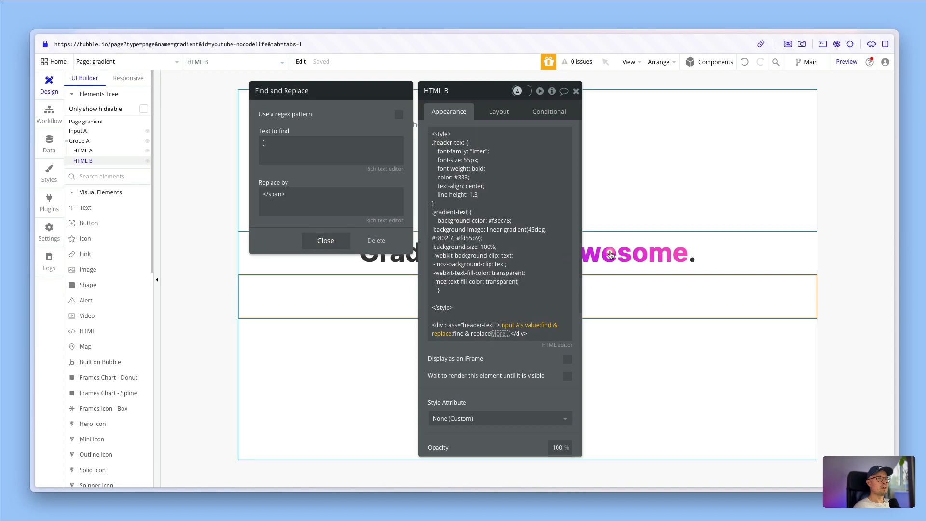
click(612, 253)
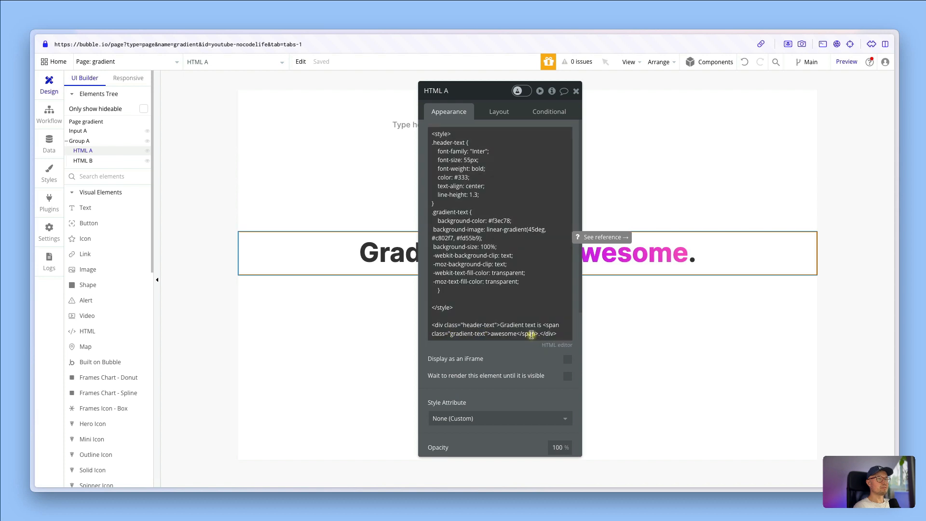
click(620, 291)
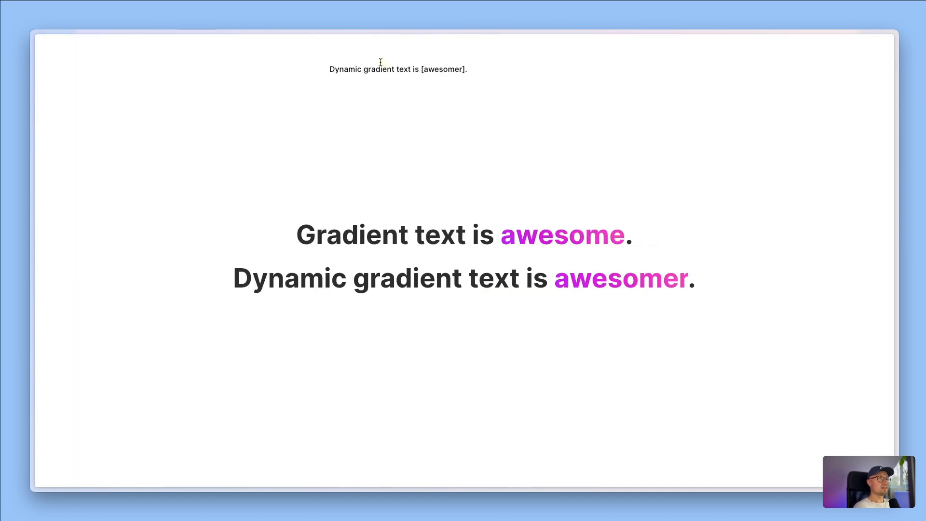
In the page preview, wrap the word "gradient" in square brackets within the input text
click(365, 70)
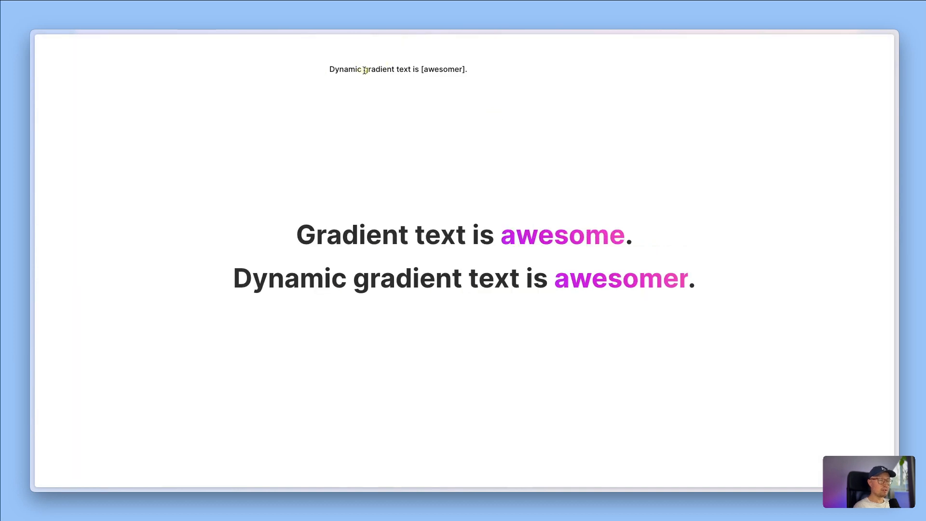
text([)
click(397, 70)
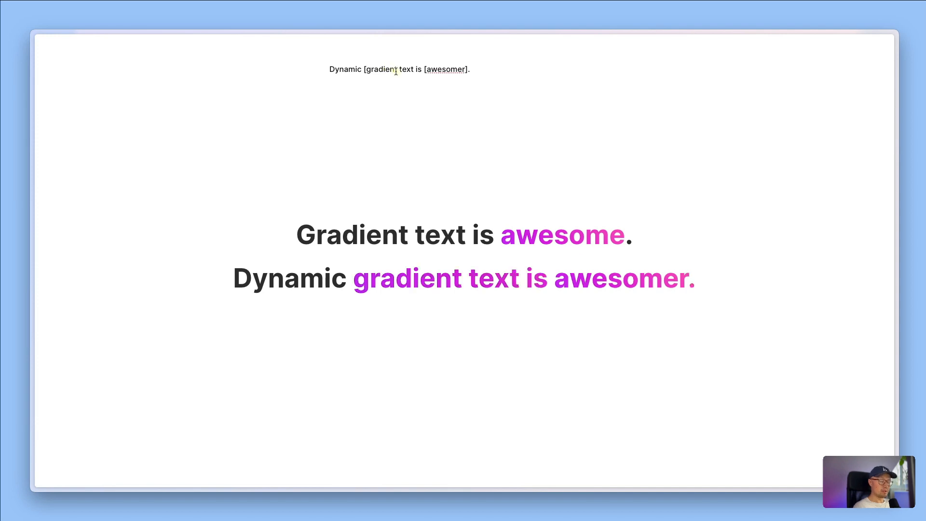
text(])
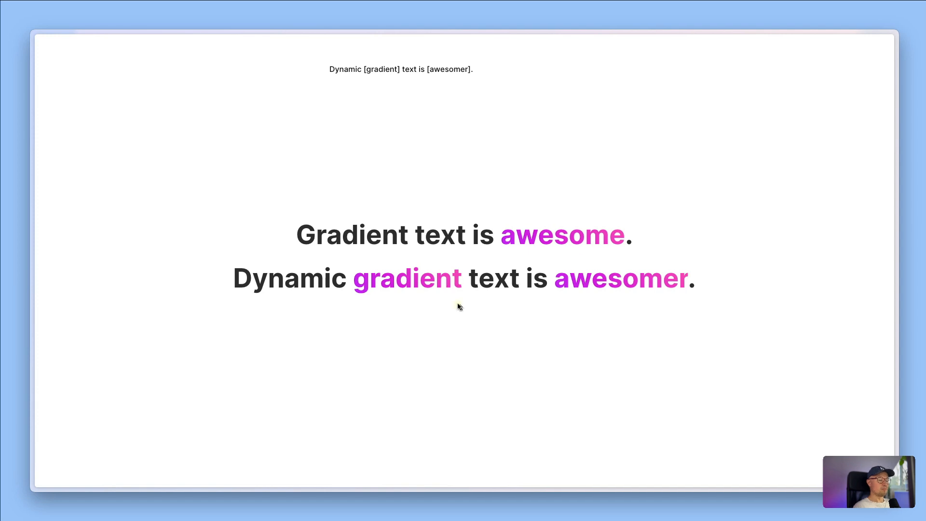
Return to the Bubble editor and examine the two linear-gradient colour codes in HTML B's style code
key(ctrl+Tab)
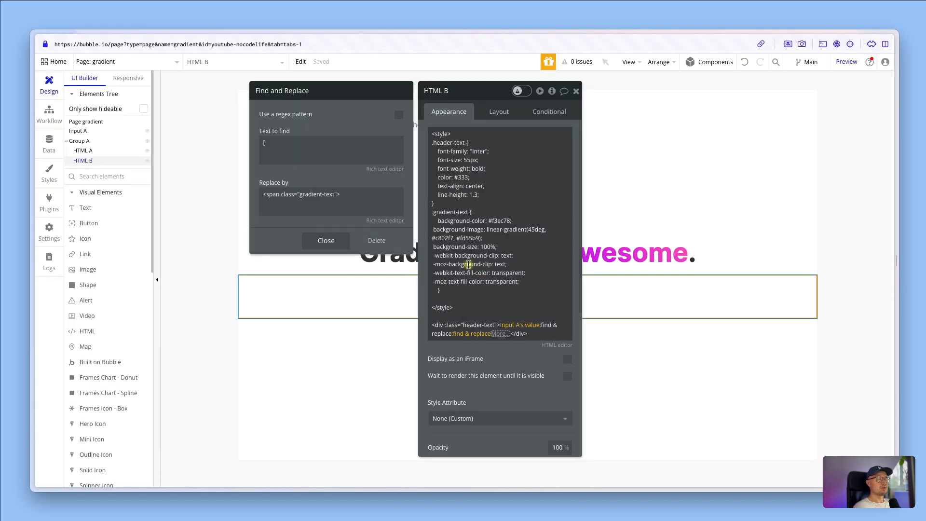
click(459, 235)
key(ctrl+a)
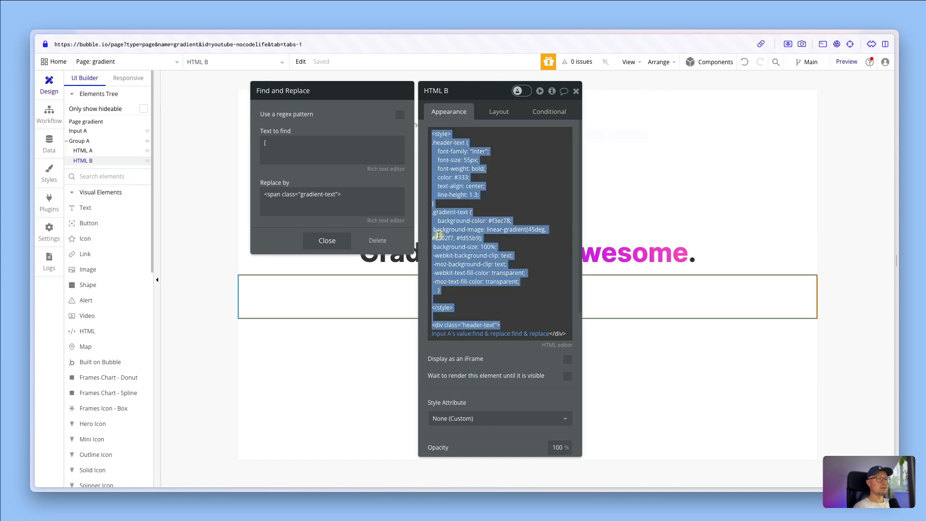
double_click(441, 236)
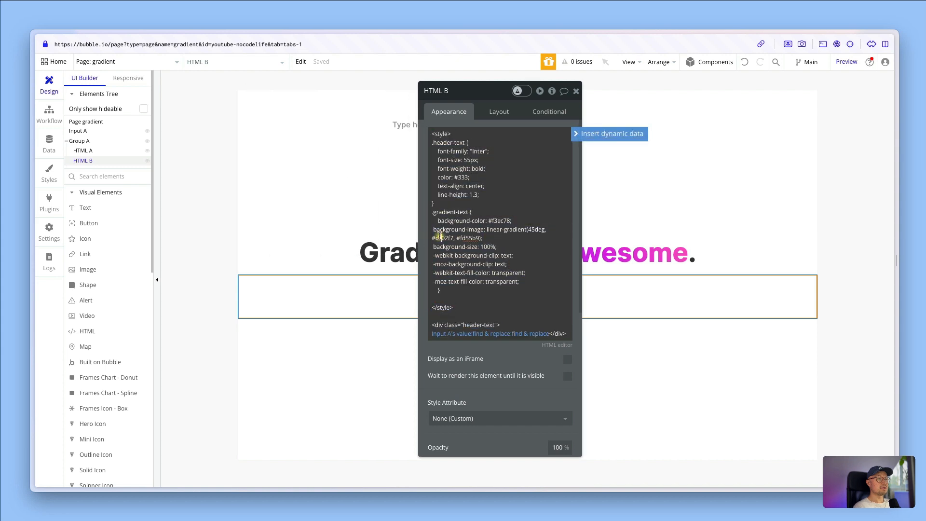
double_click(468, 239)
click(440, 240)
double_click(436, 239)
Replace the second gradient colour code, fd55b9, in HTML B with an empty dynamic data expression
double_click(470, 239)
click(575, 134)
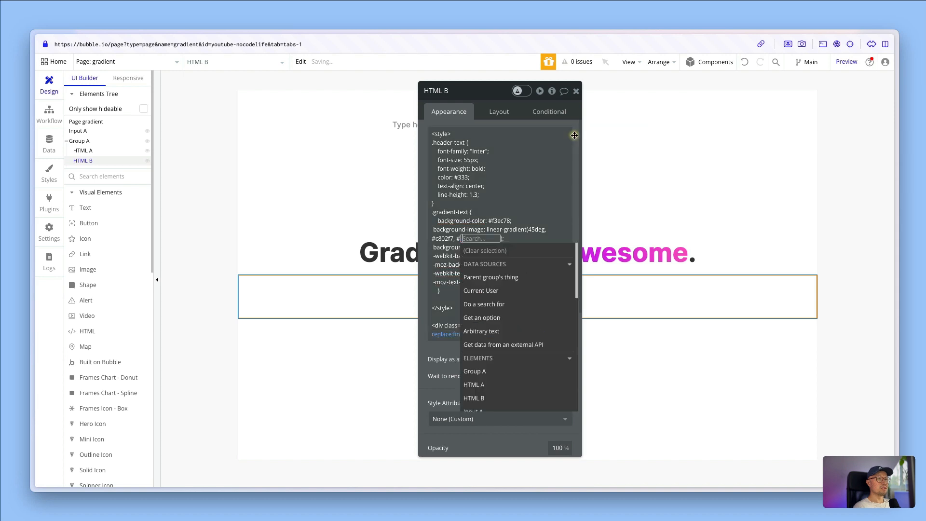
click(531, 232)
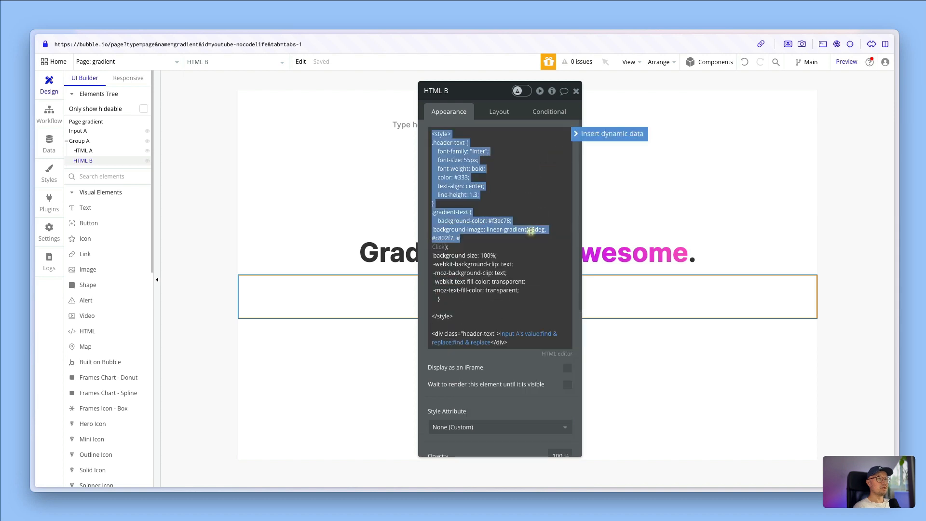
click(531, 231)
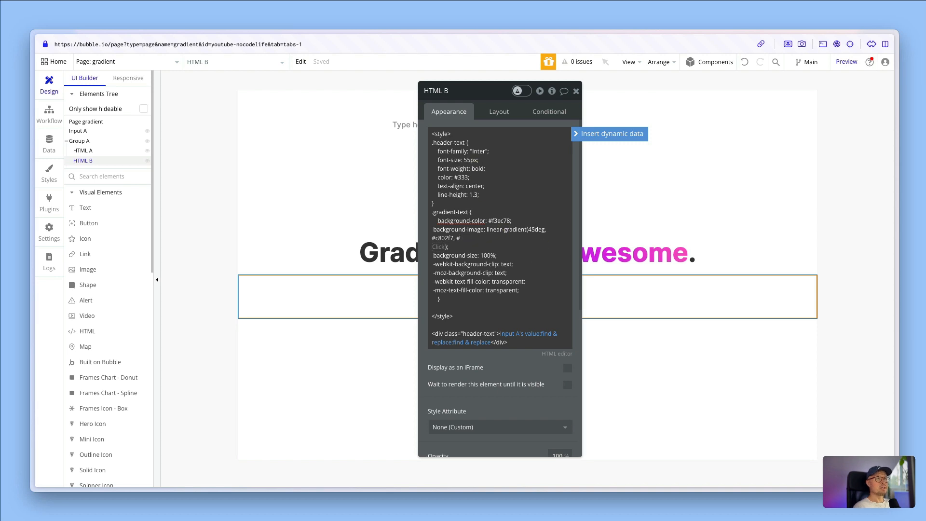
Examine the font size and font family values in HTML B's .header-text rule
drag(463, 160, 476, 158)
click(473, 152)
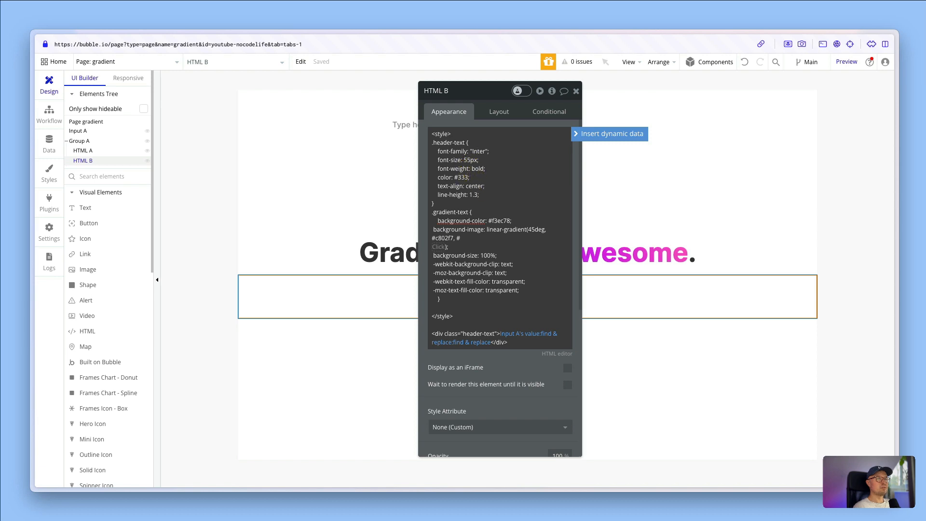